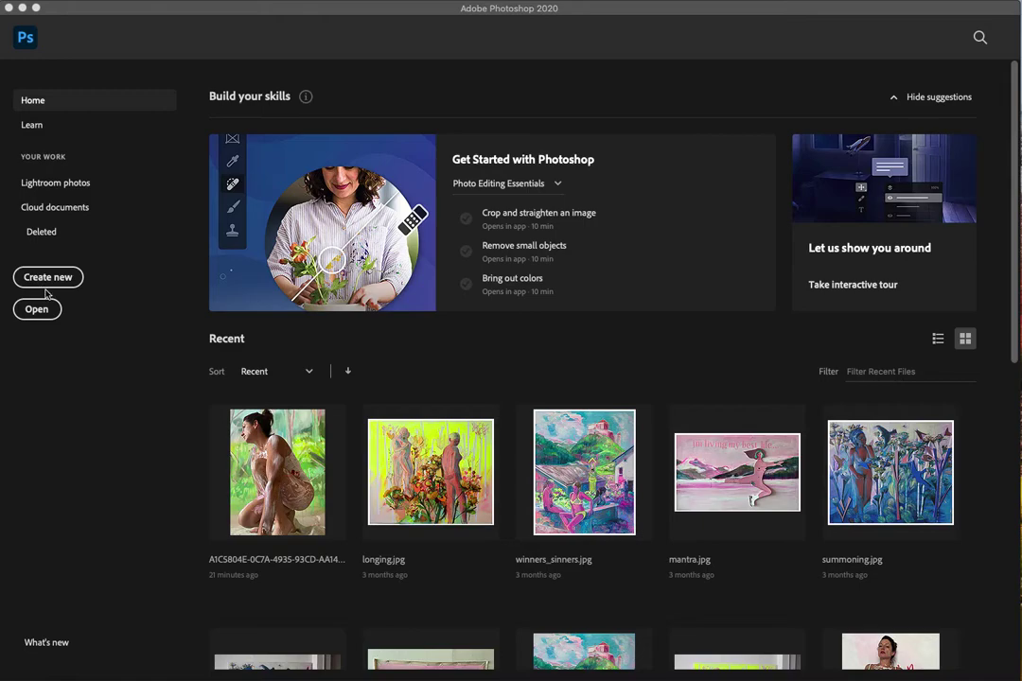
Step: Start a new document and dismiss the introductory banner in the setup dialog
click(53, 280)
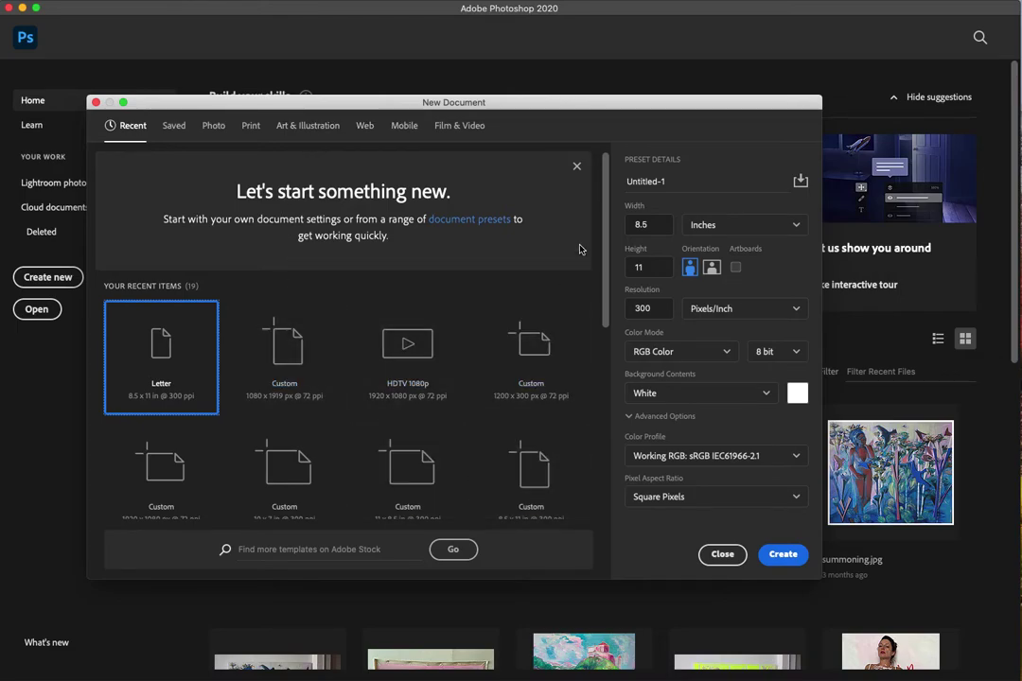
click(576, 168)
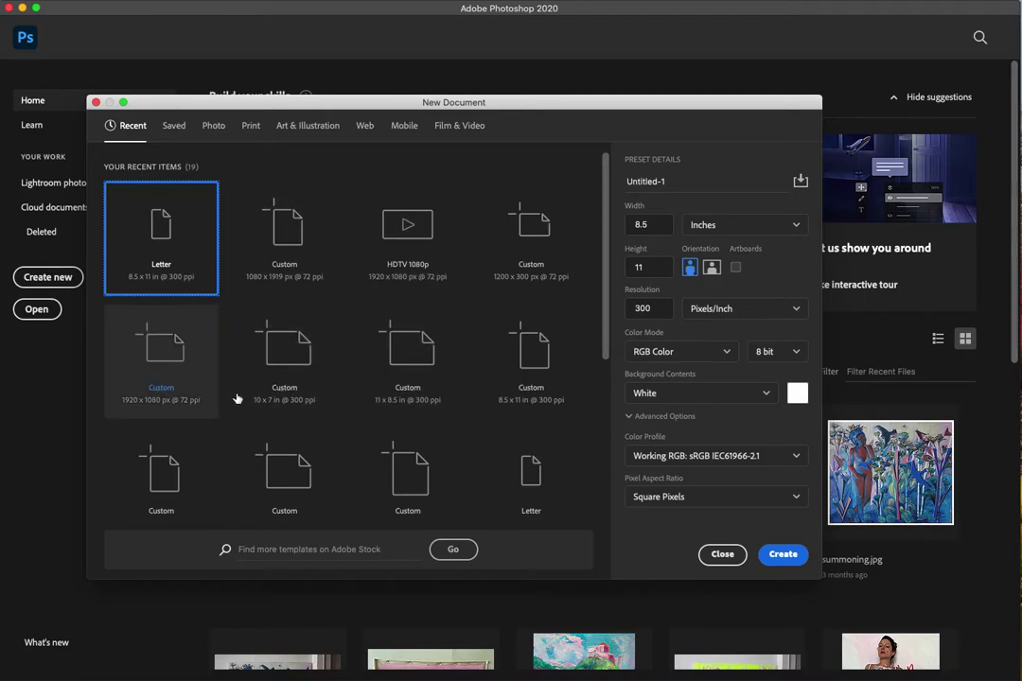
Step: Look through the blank document presets for photo, print, art and illustration, web, mobile, and film and video
click(216, 128)
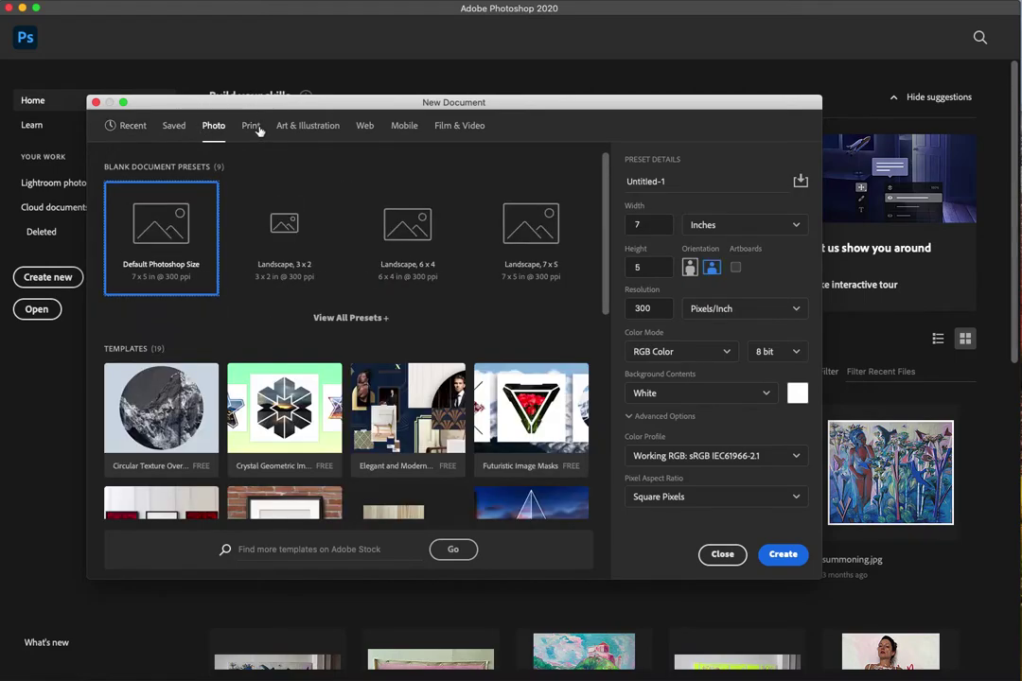
click(253, 129)
click(316, 129)
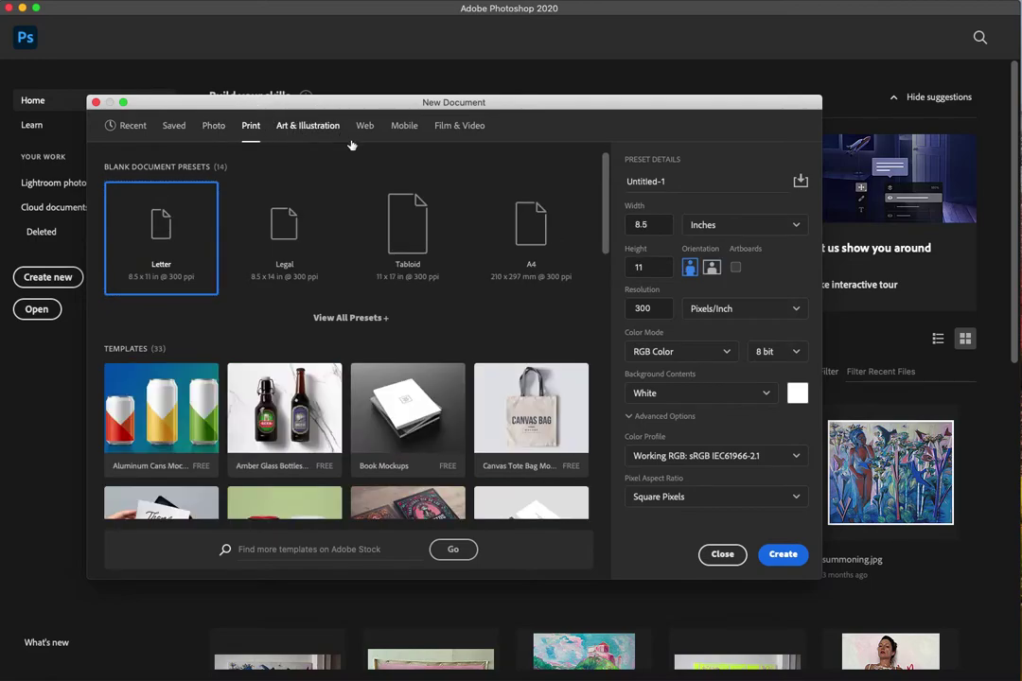
click(365, 128)
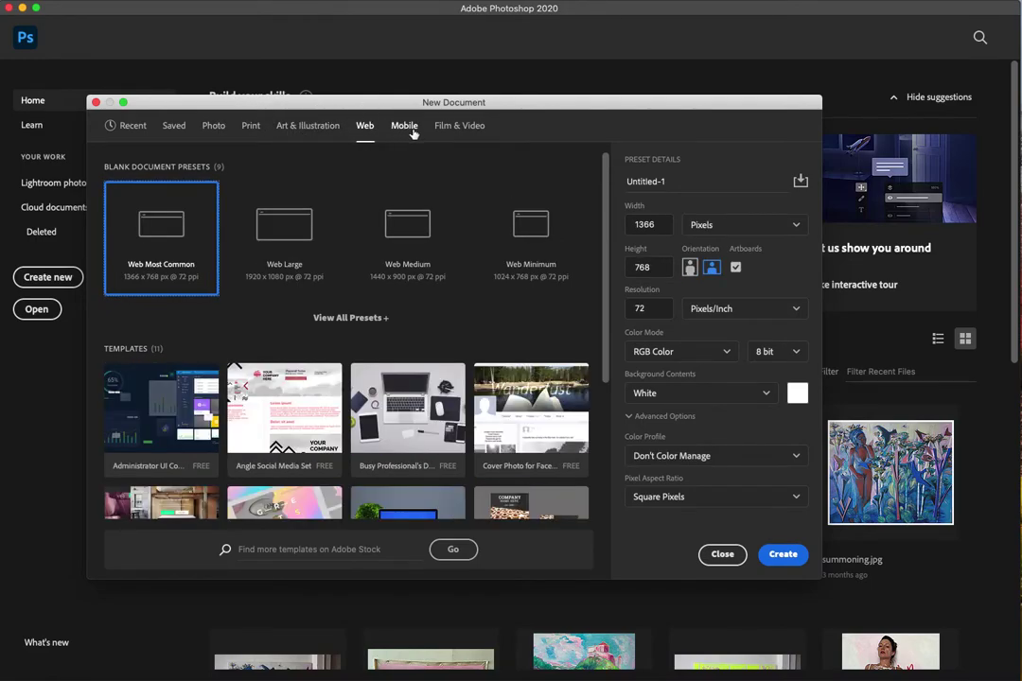
click(405, 127)
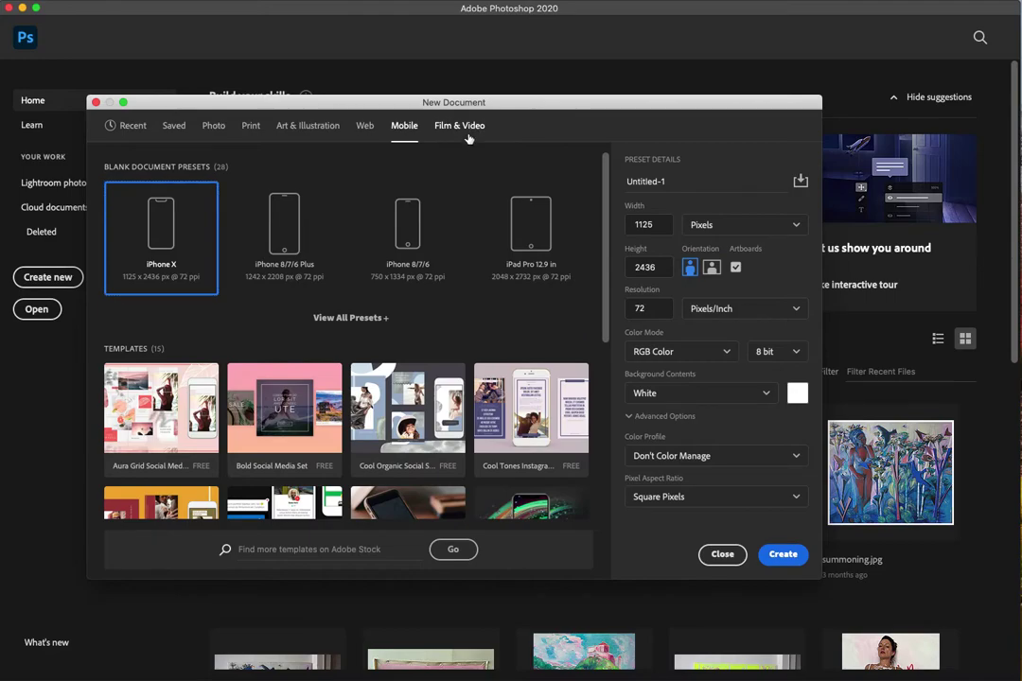
click(467, 139)
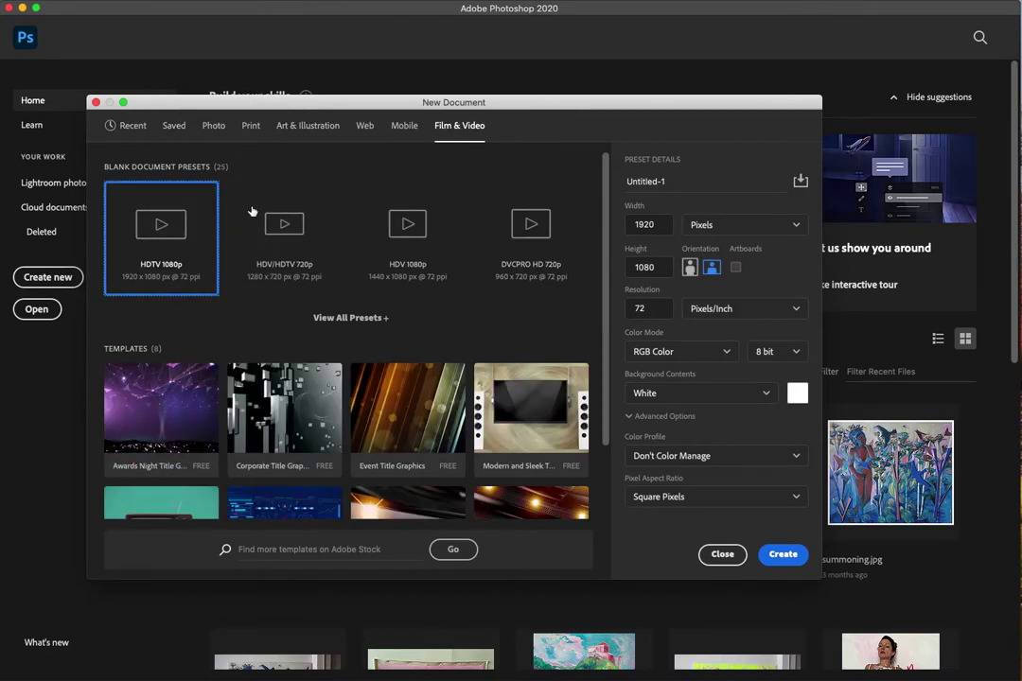
click(250, 125)
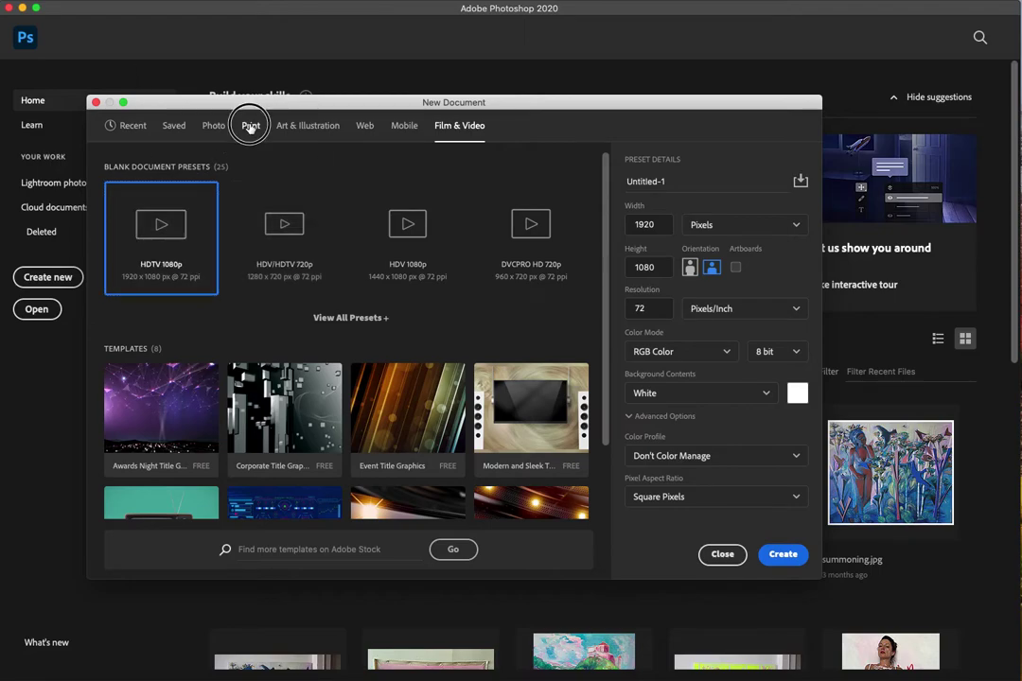
click(304, 129)
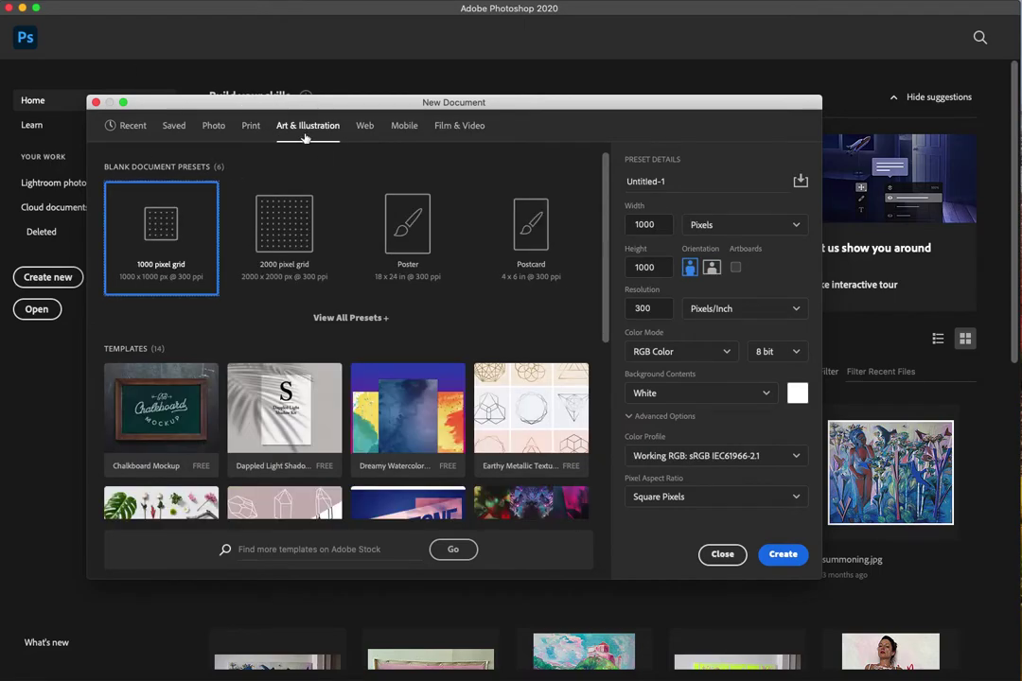
click(404, 126)
click(458, 126)
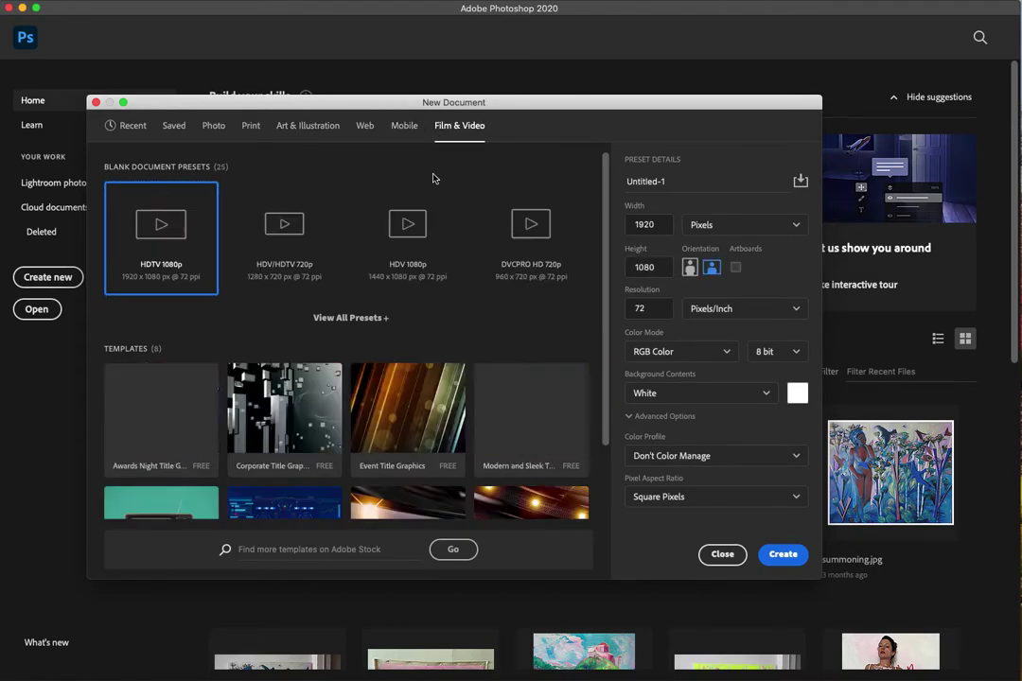
click(397, 140)
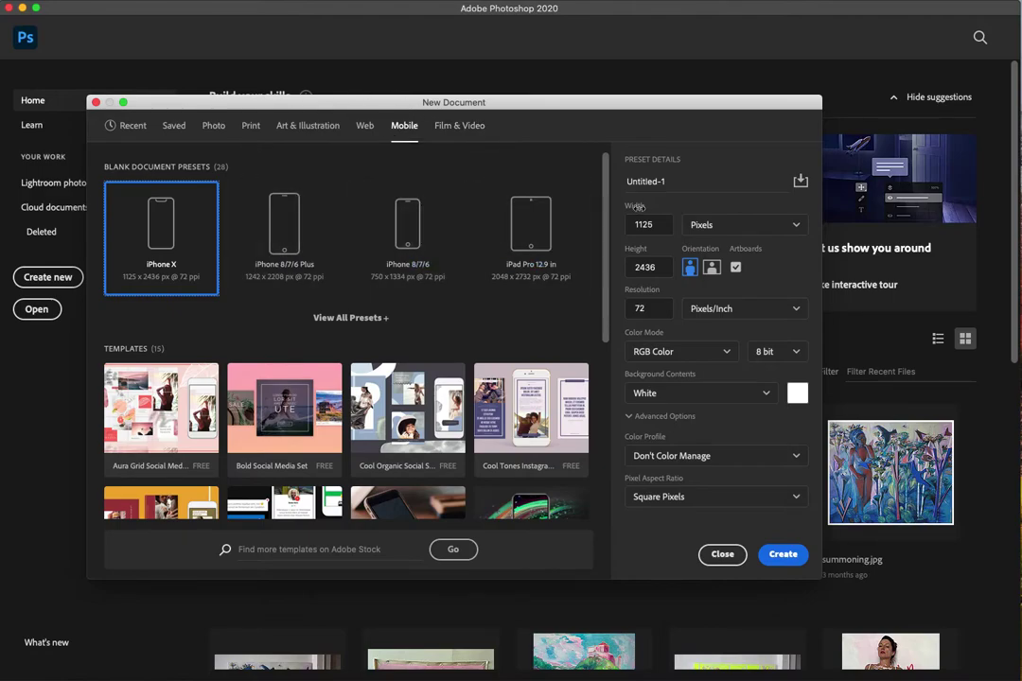
click(451, 126)
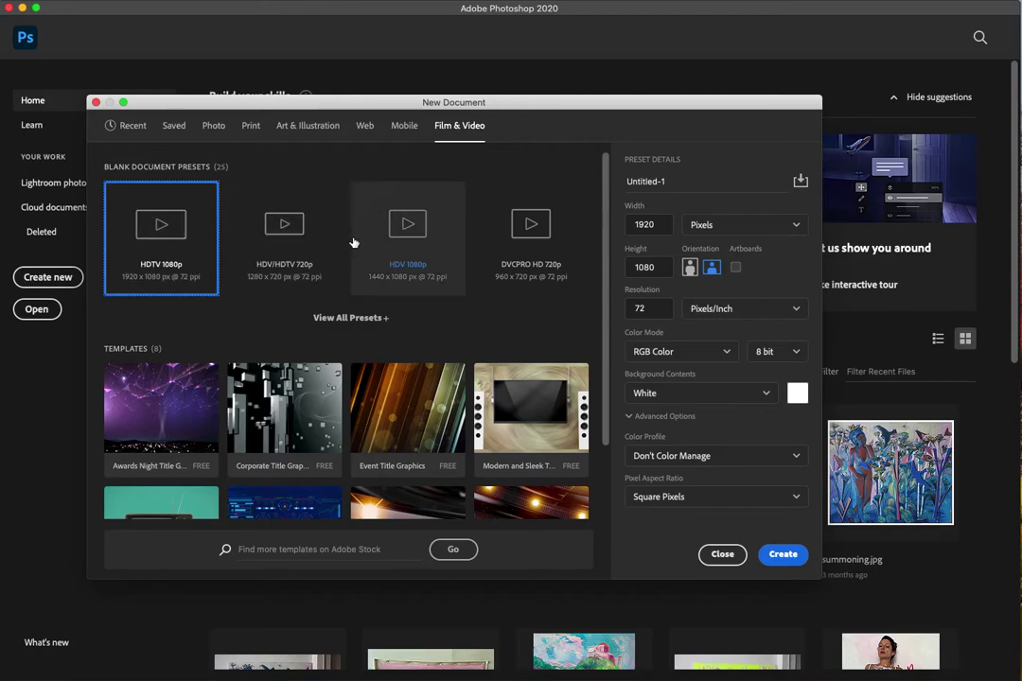
Step: Base the document on the Print category's Letter preset in portrait orientation and name it "practice"
click(250, 127)
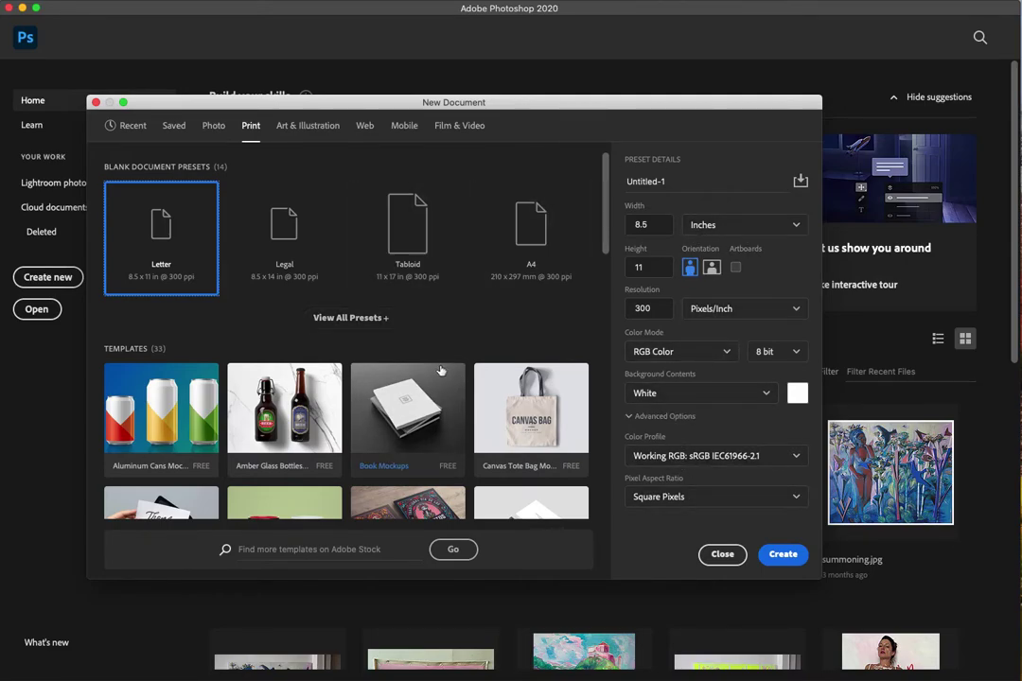
click(654, 183)
key(BackSpace)
click(712, 267)
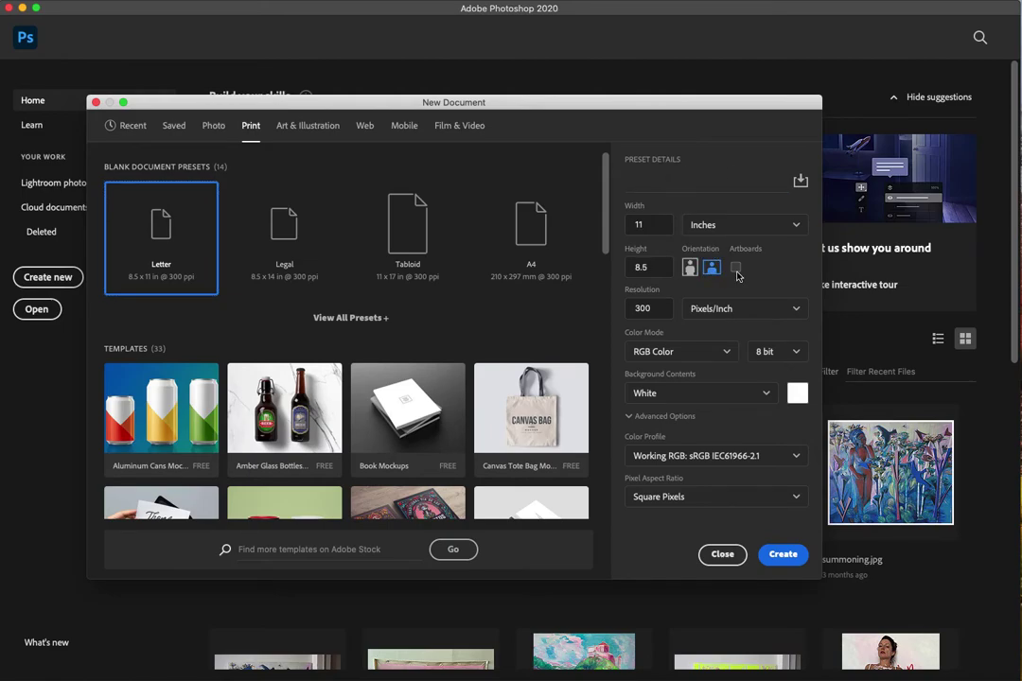
click(655, 183)
click(689, 268)
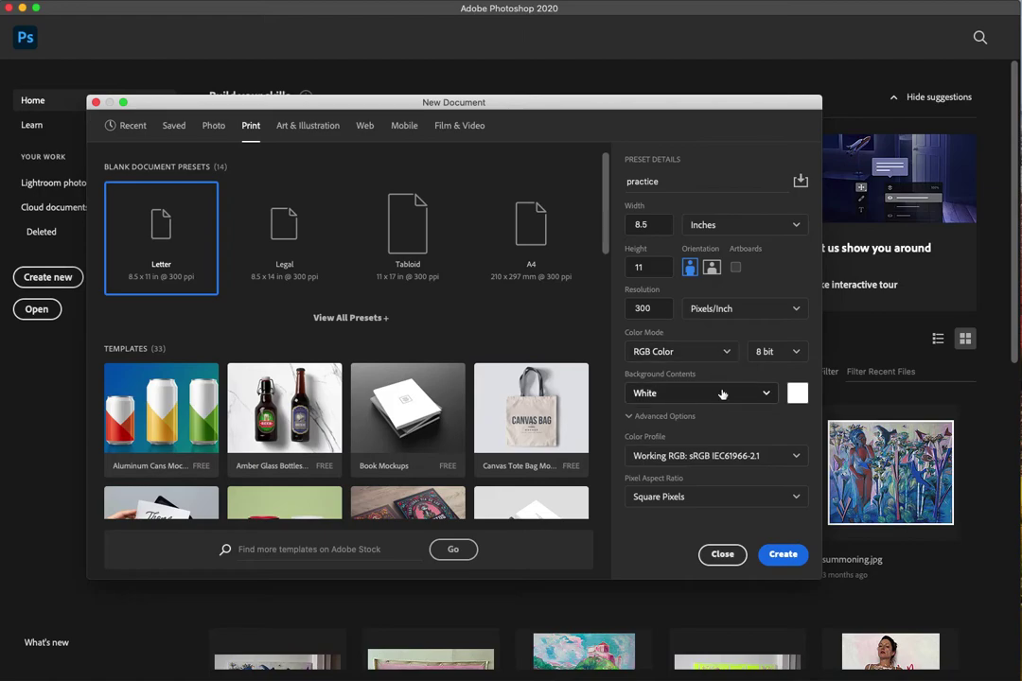
click(728, 355)
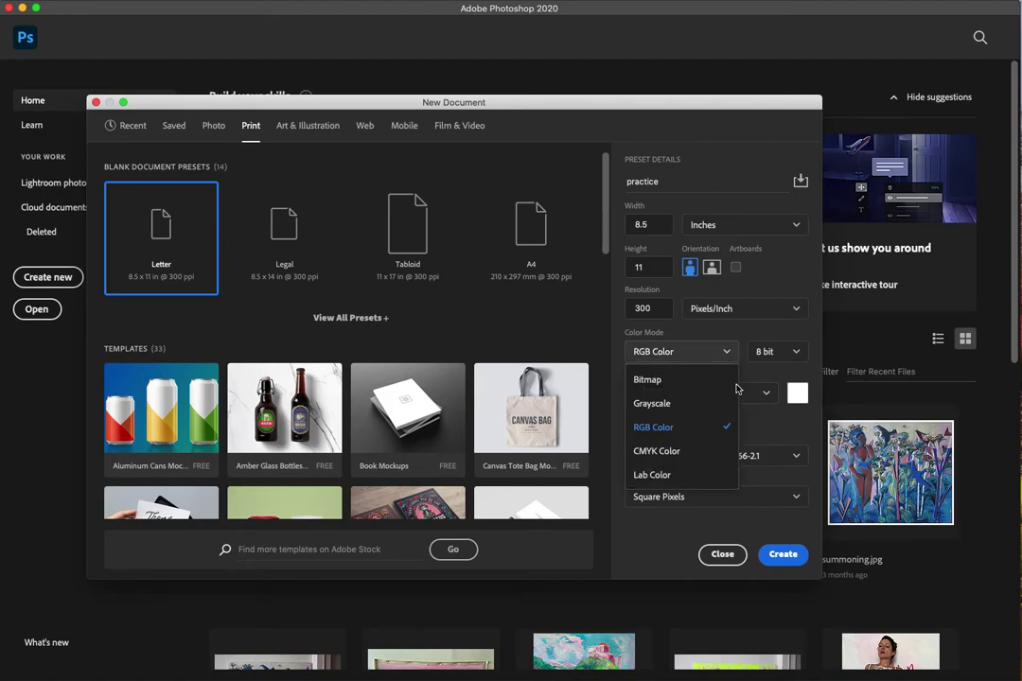
click(705, 452)
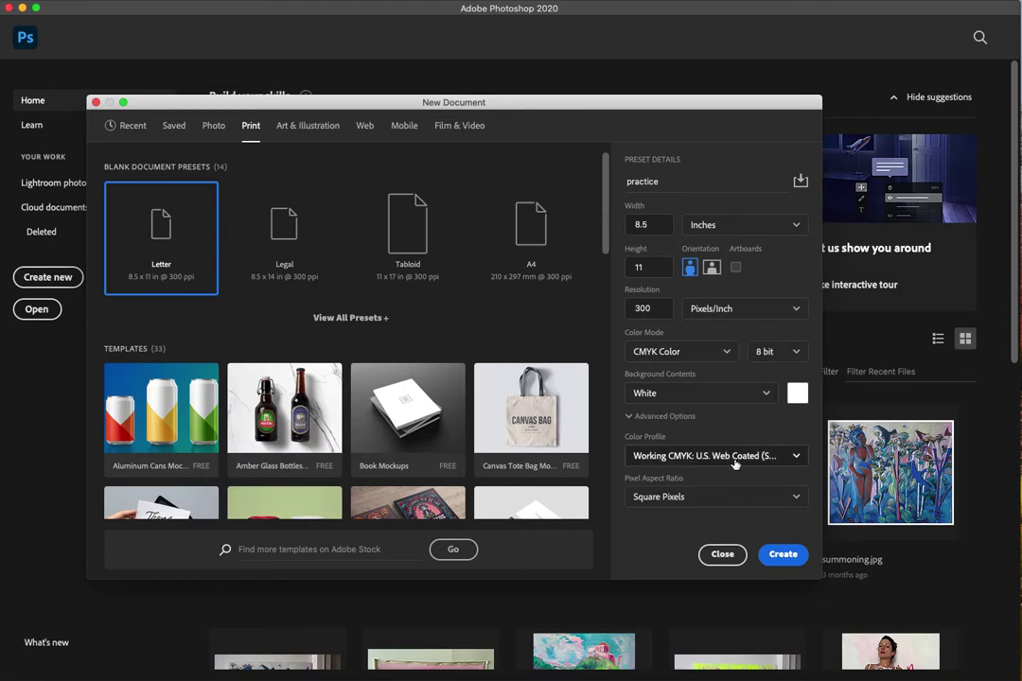
click(726, 351)
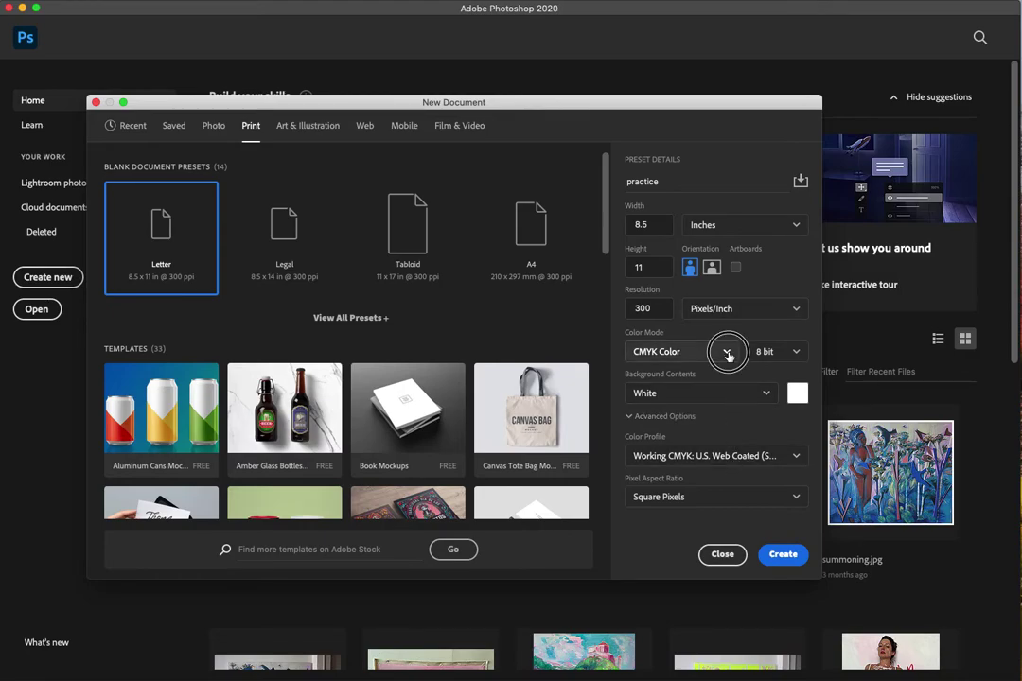
click(721, 427)
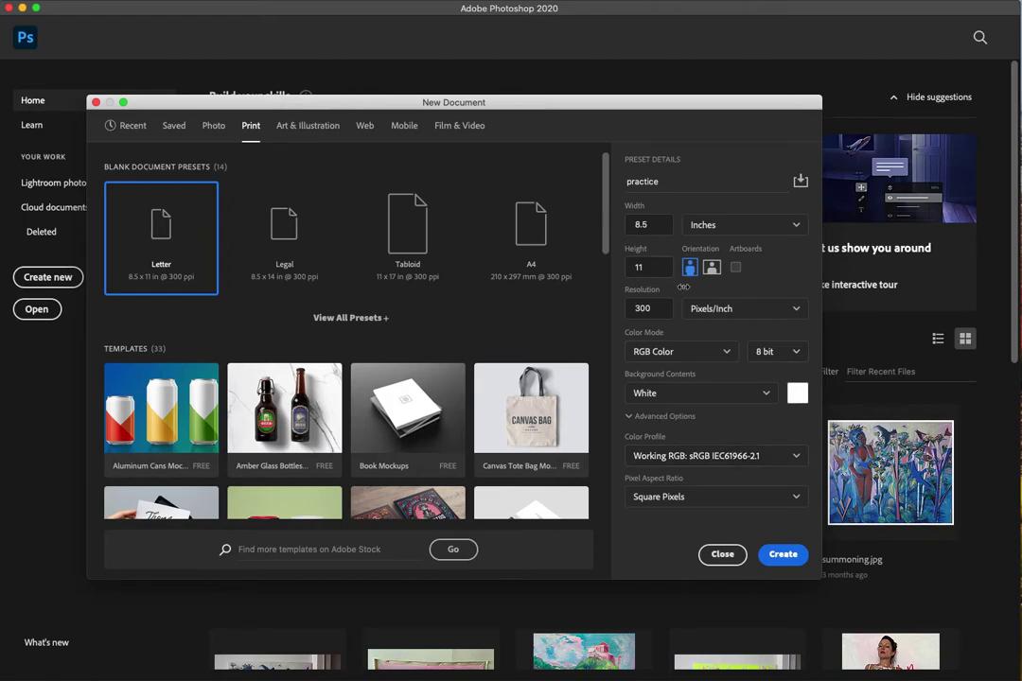
click(797, 352)
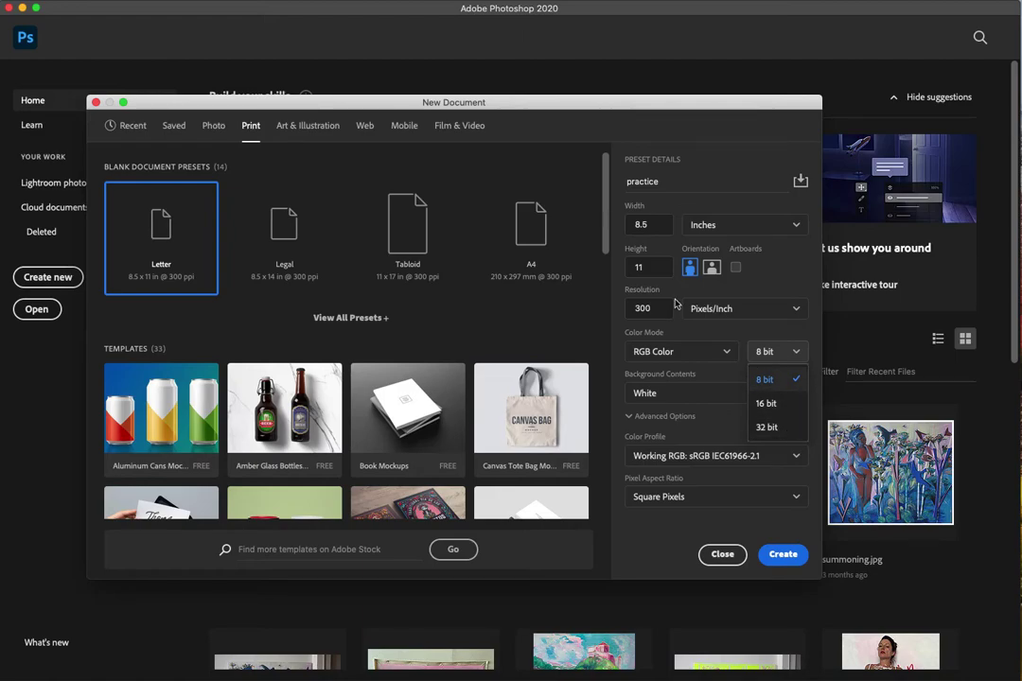
Step: Set the document's color mode to CMYK Color and check the bit depth options, keeping 8 bit
click(726, 351)
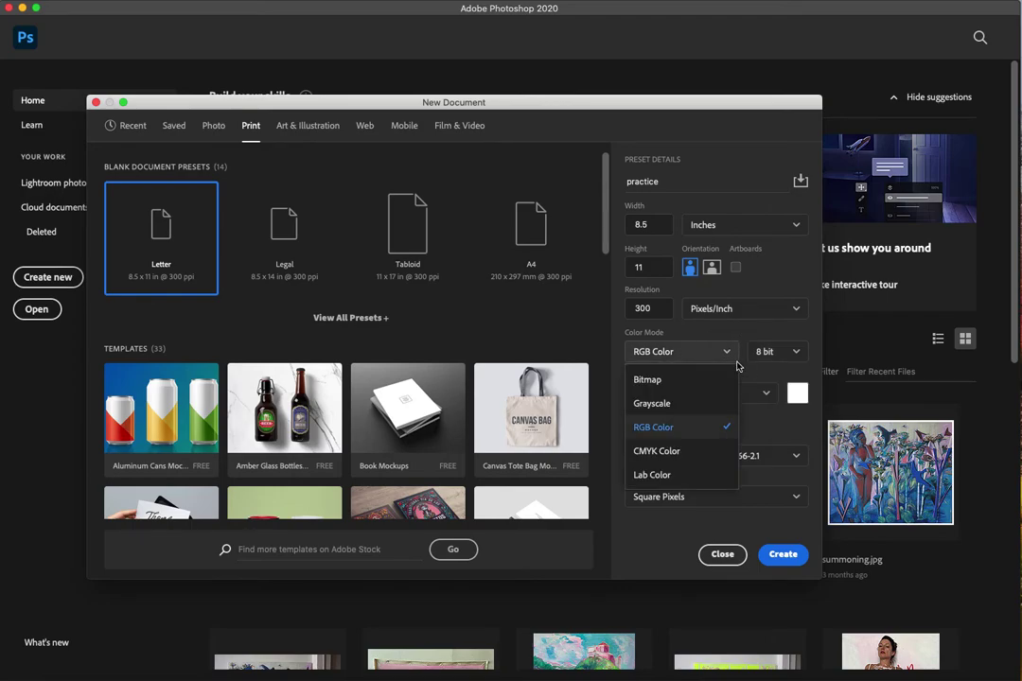
click(712, 453)
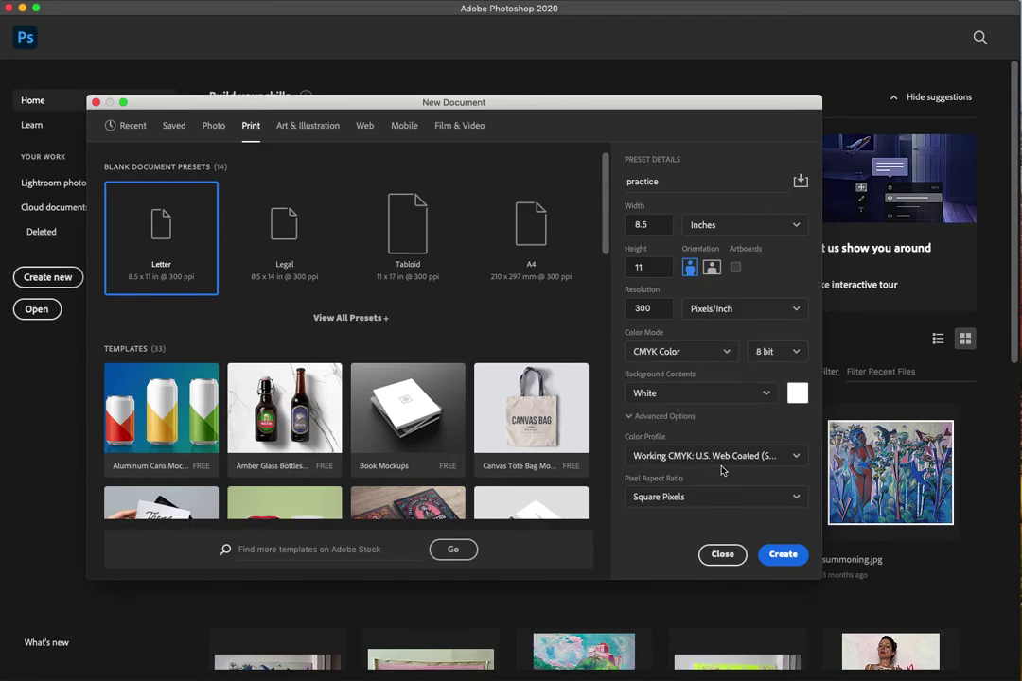
click(795, 352)
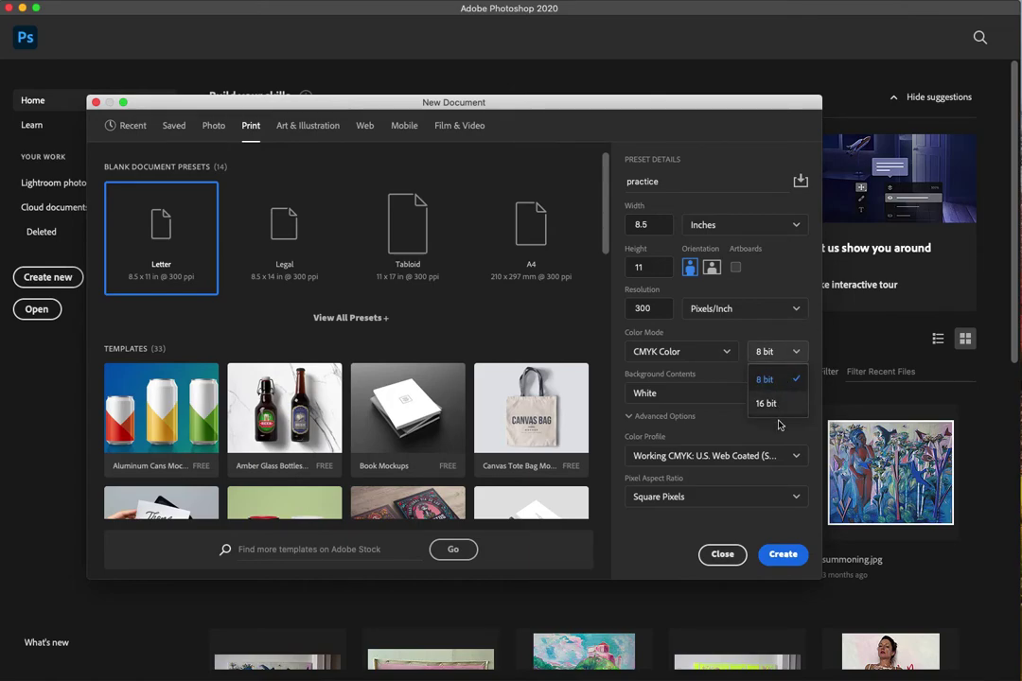
click(798, 353)
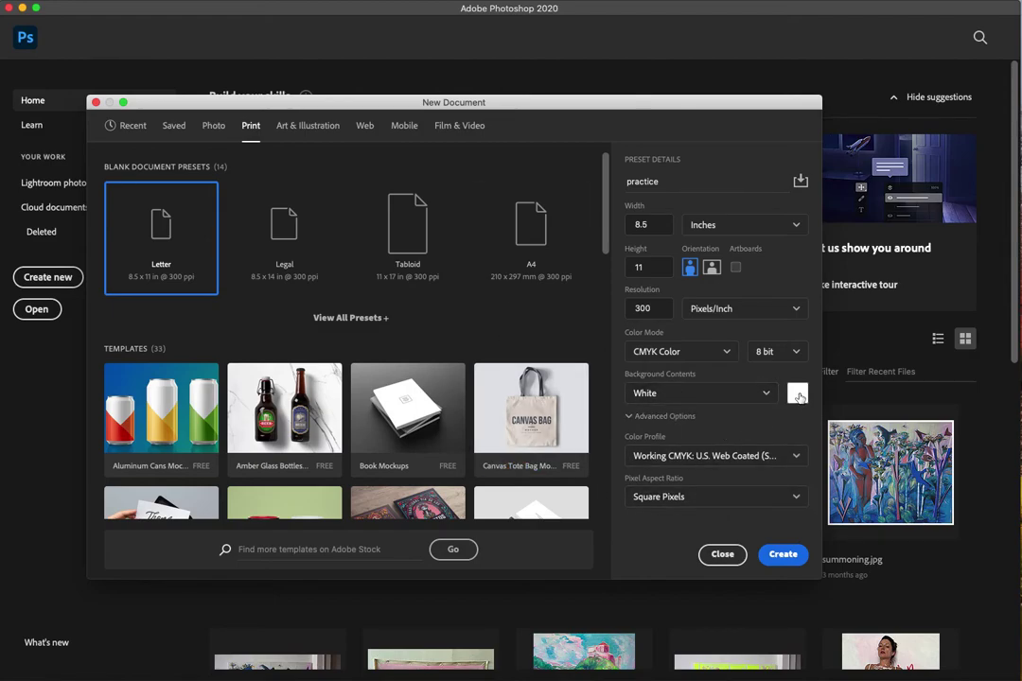
Step: Set the document's background contents to a custom white color
click(797, 394)
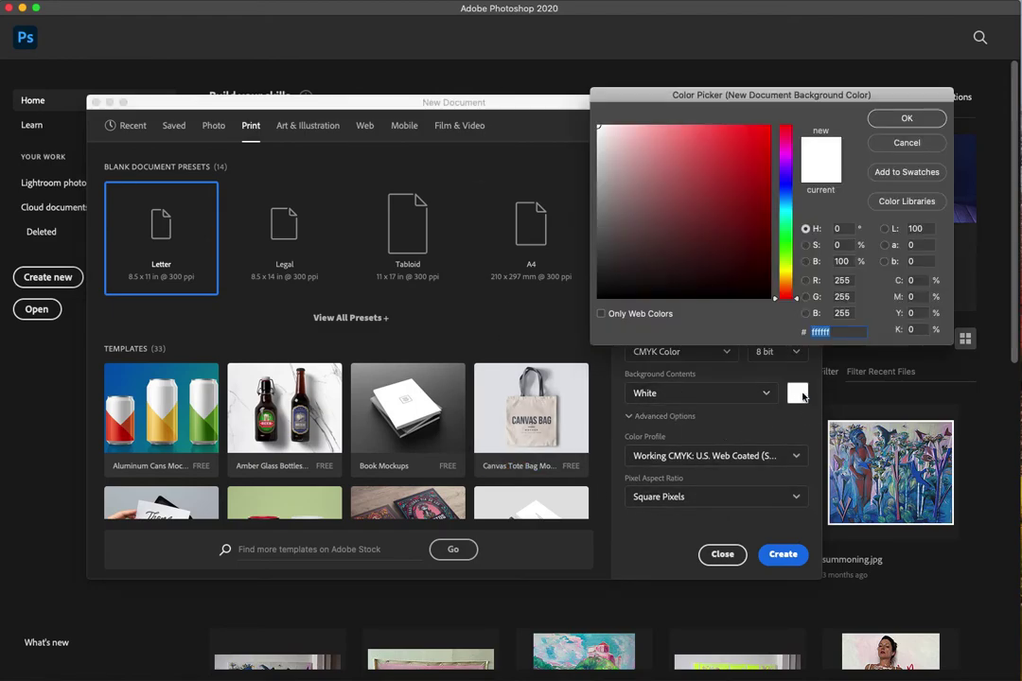
click(907, 120)
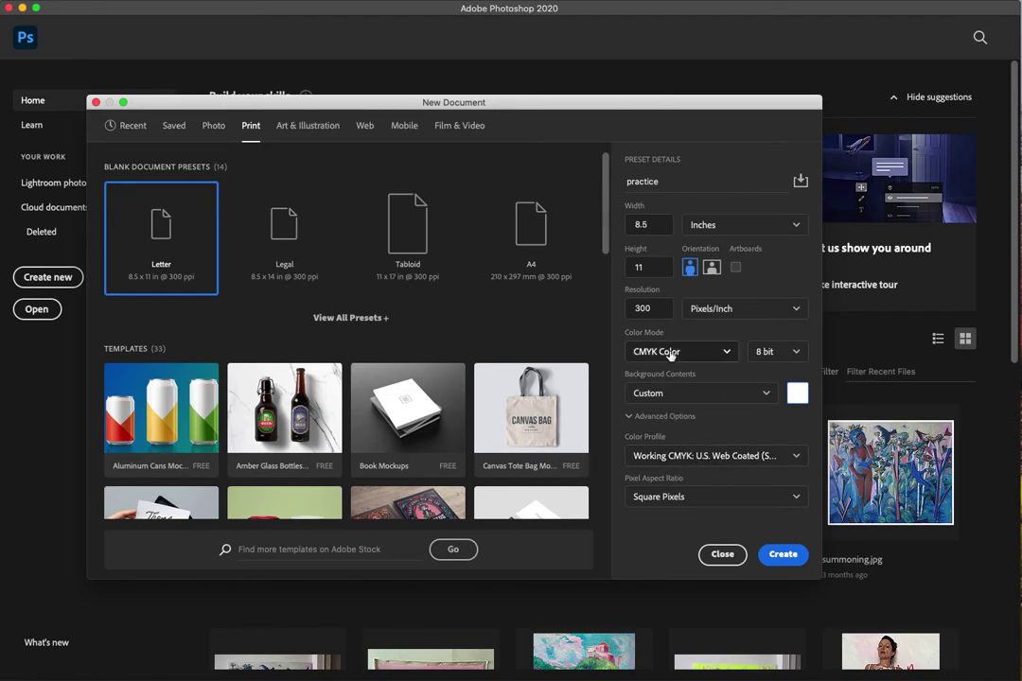
Step: Review the pixel aspect ratio and color profile options without changing them, and create the document
click(796, 500)
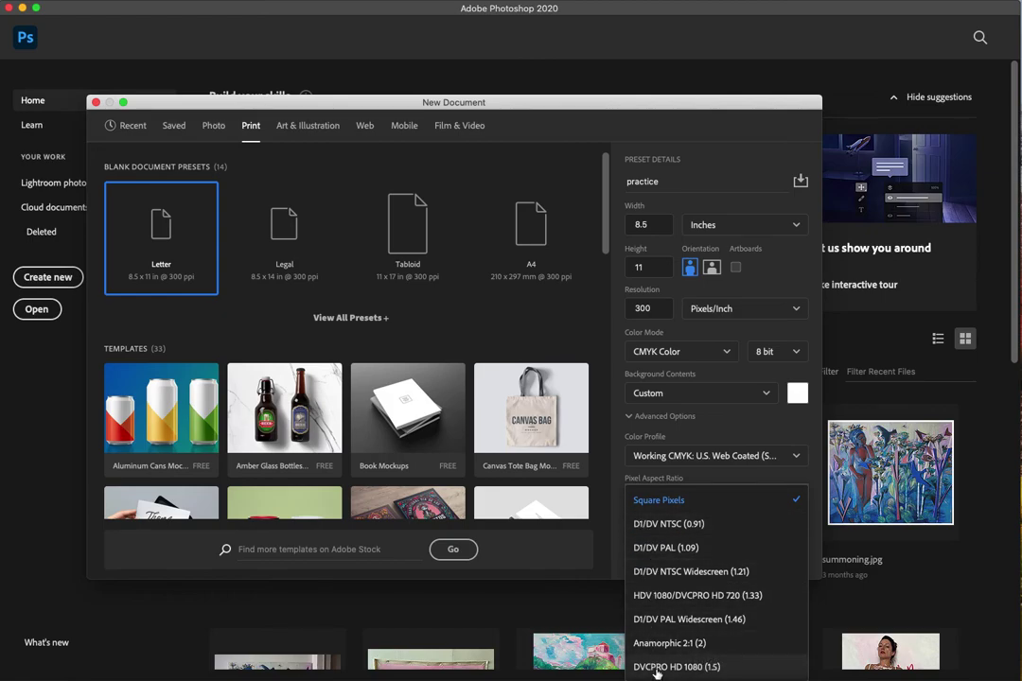
click(795, 455)
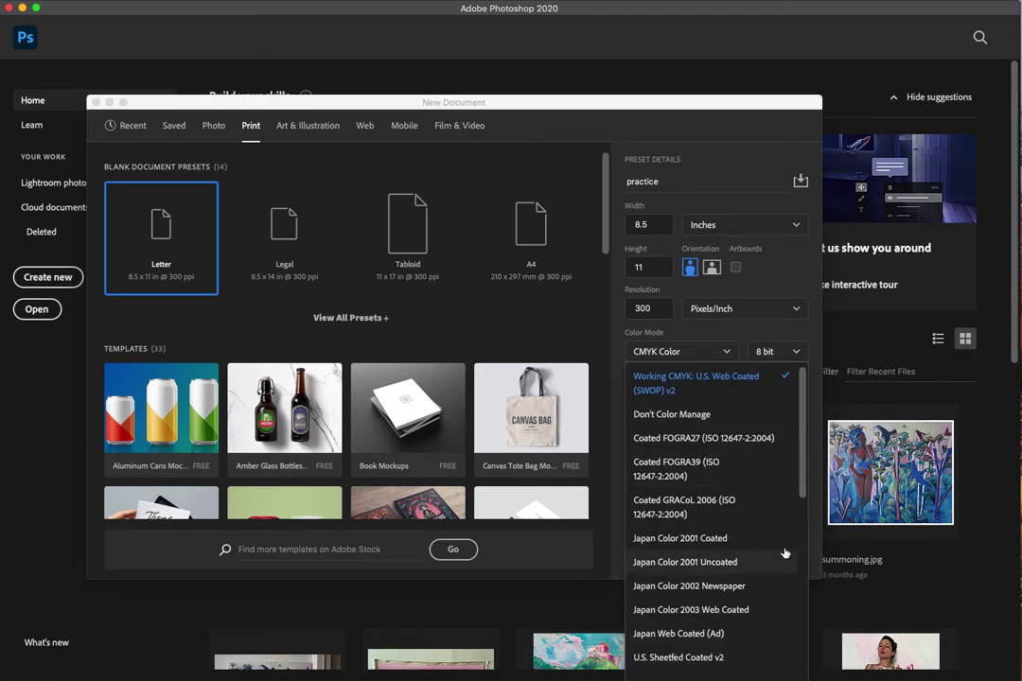
click(820, 466)
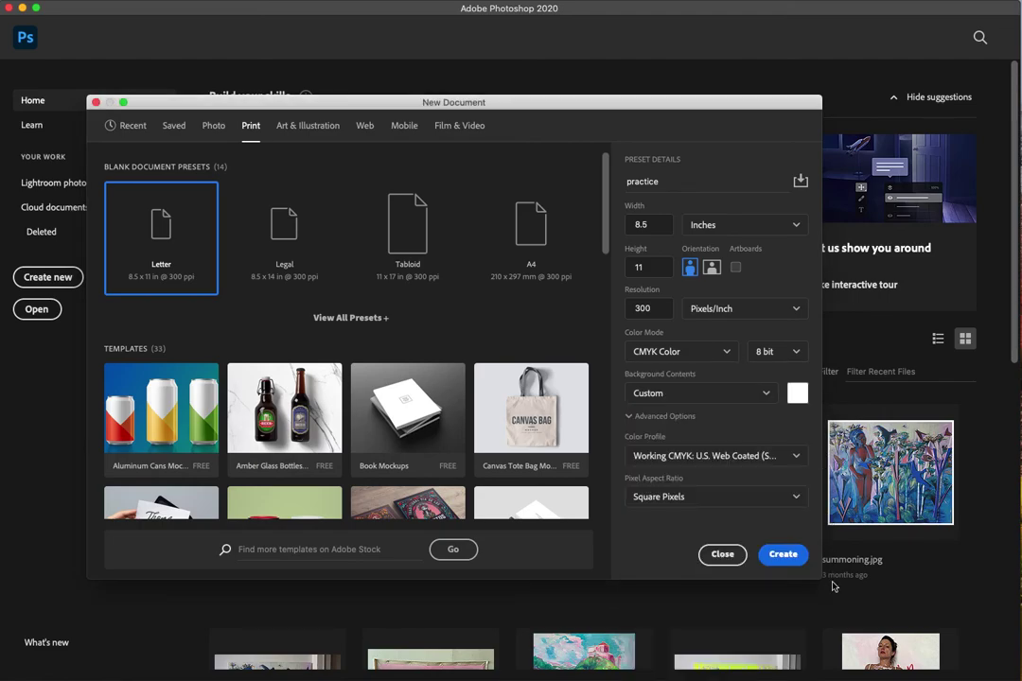
click(783, 555)
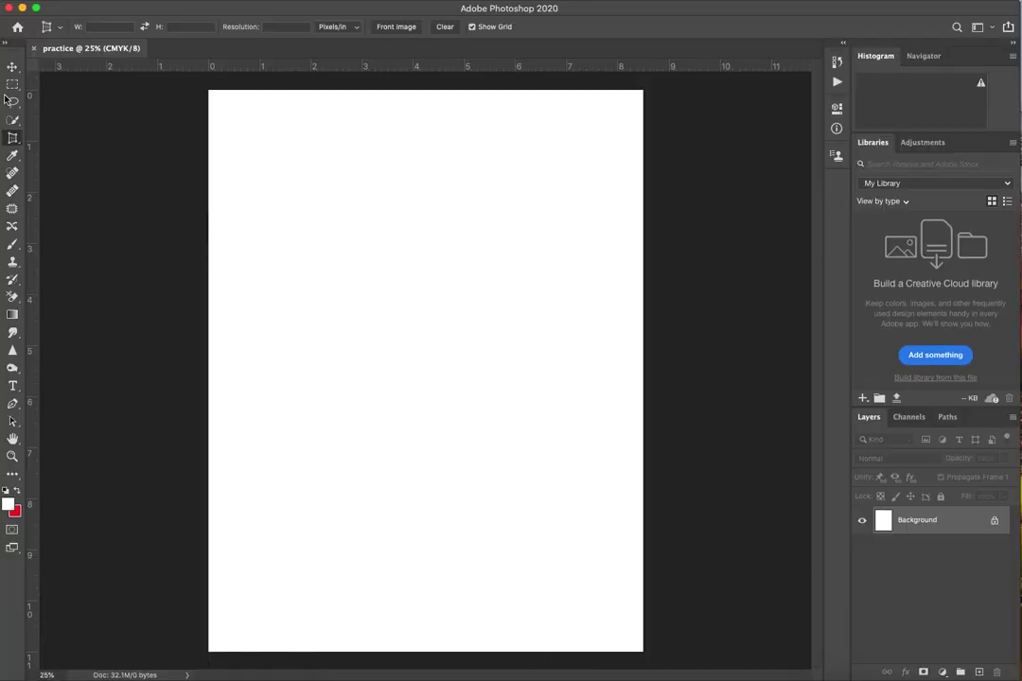